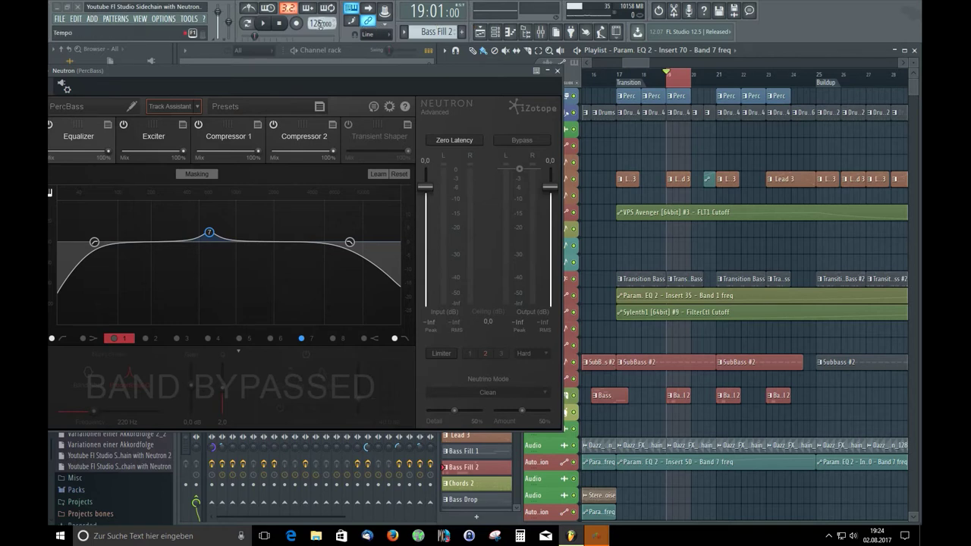
Play back the selected section at bar 19 with all tracks audible and stop playback
click(265, 28)
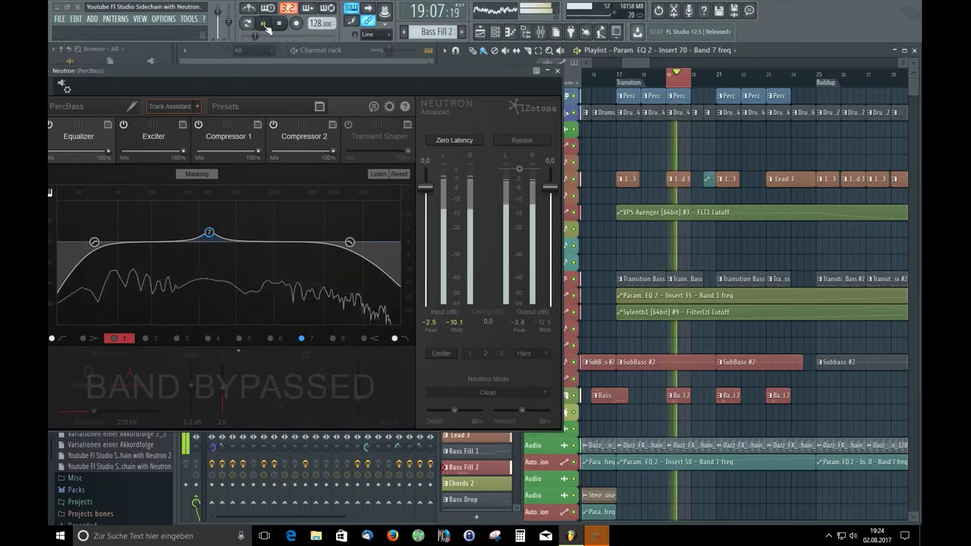
click(280, 24)
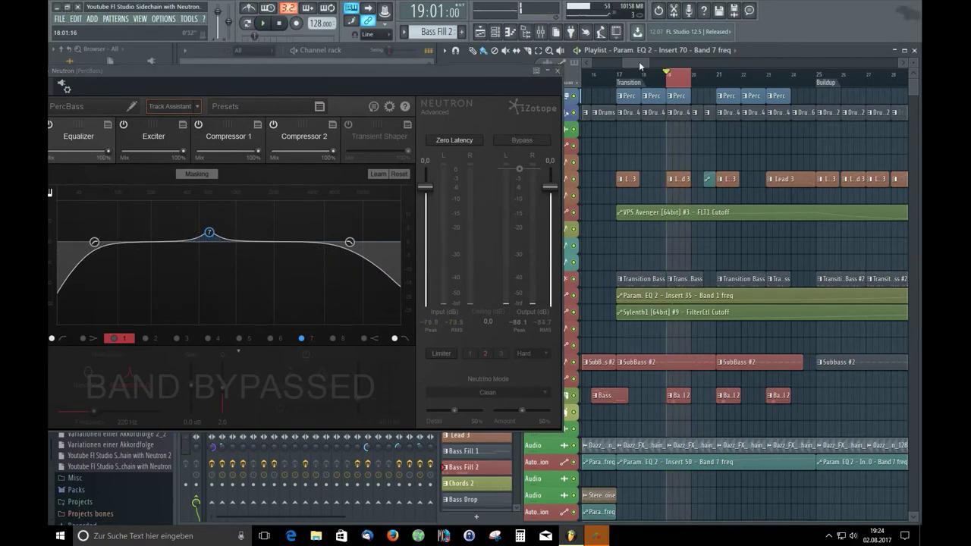
Solo the SubBass track in the playlist and unmute the Bass track alongside it, keeping the selected section in view
drag(638, 62, 626, 64)
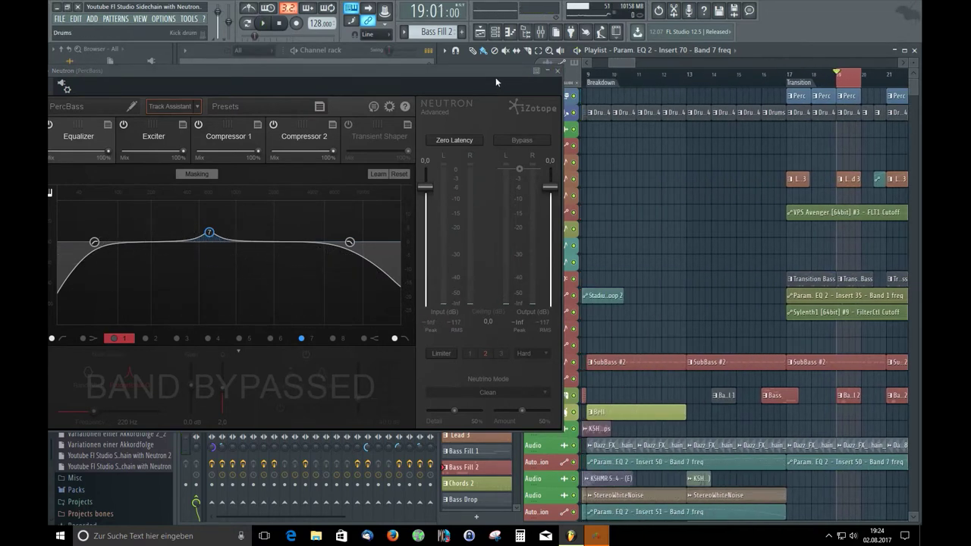
drag(495, 74, 439, 79)
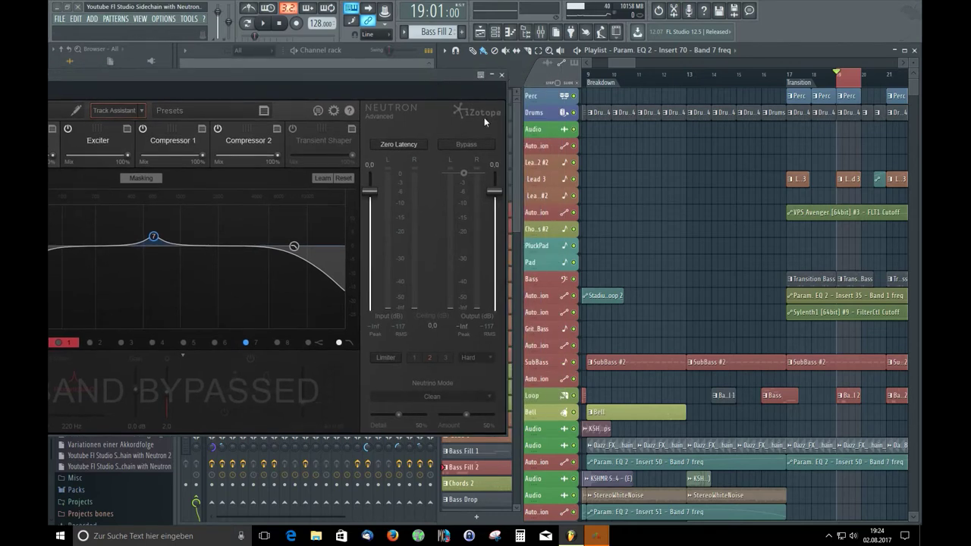
right_click(573, 362)
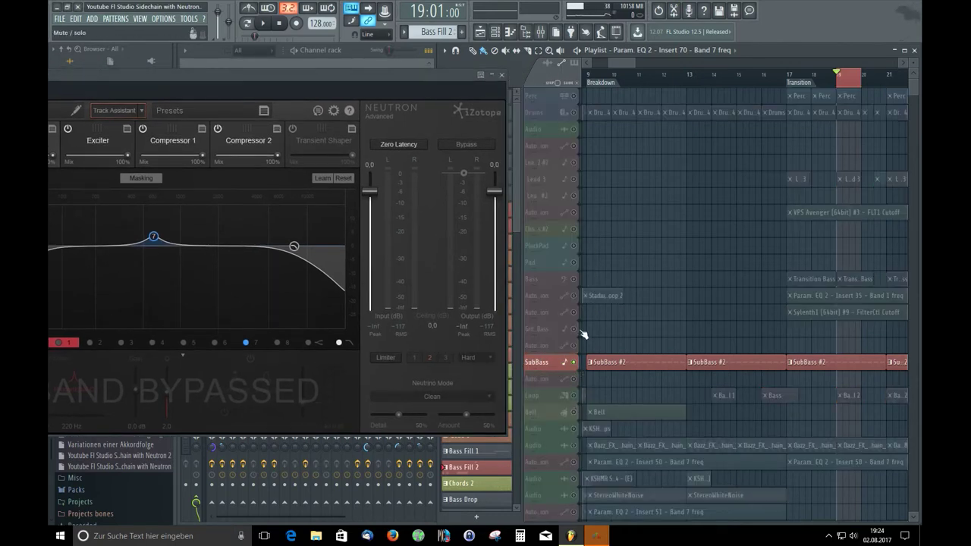
click(573, 280)
drag(620, 63, 633, 63)
drag(383, 79, 490, 79)
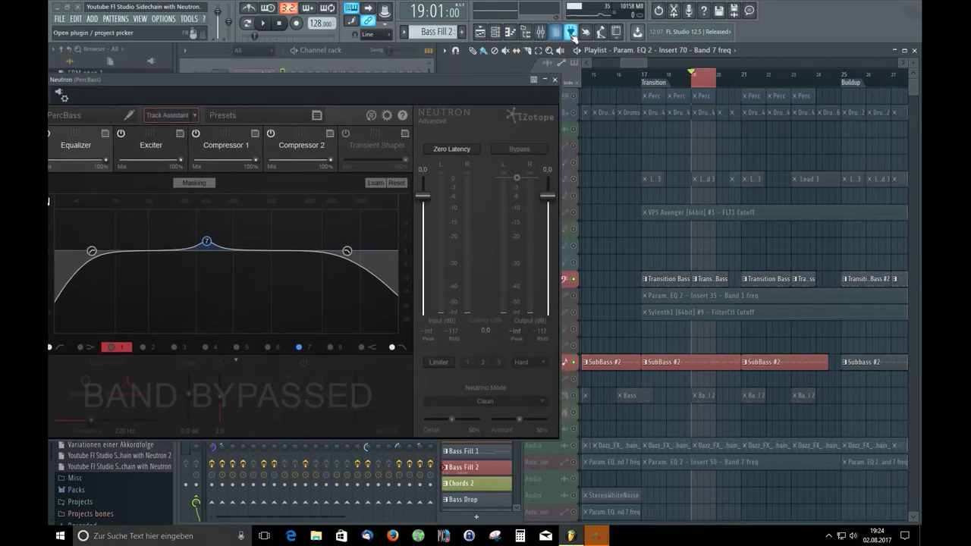
Show the mixer and examine the full effect plugin list for Neutron's VST and VST3 versions without replacing PercBass's effect
click(540, 31)
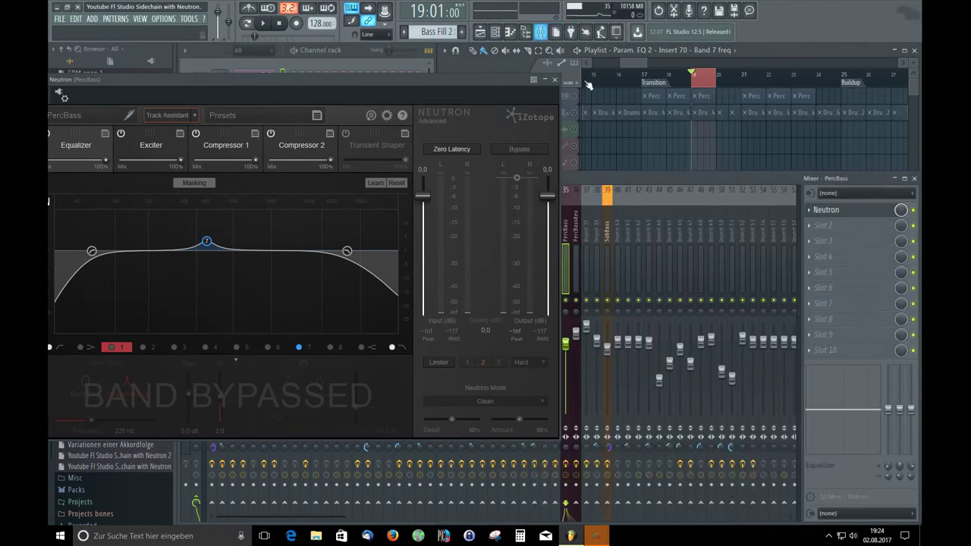
mouse_move(691, 176)
mouse_down()
mouse_move(709, 174)
mouse_move(694, 175)
mouse_up()
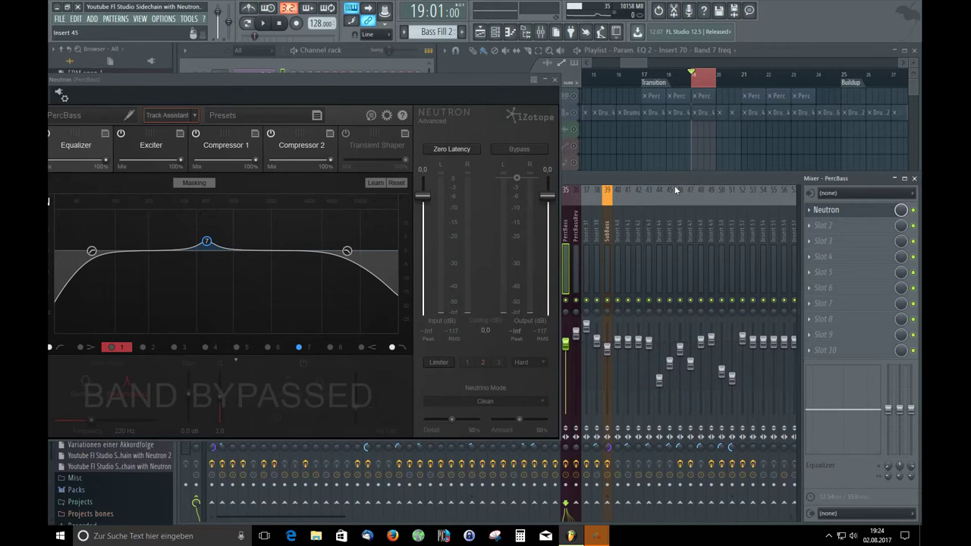
drag(490, 79, 451, 81)
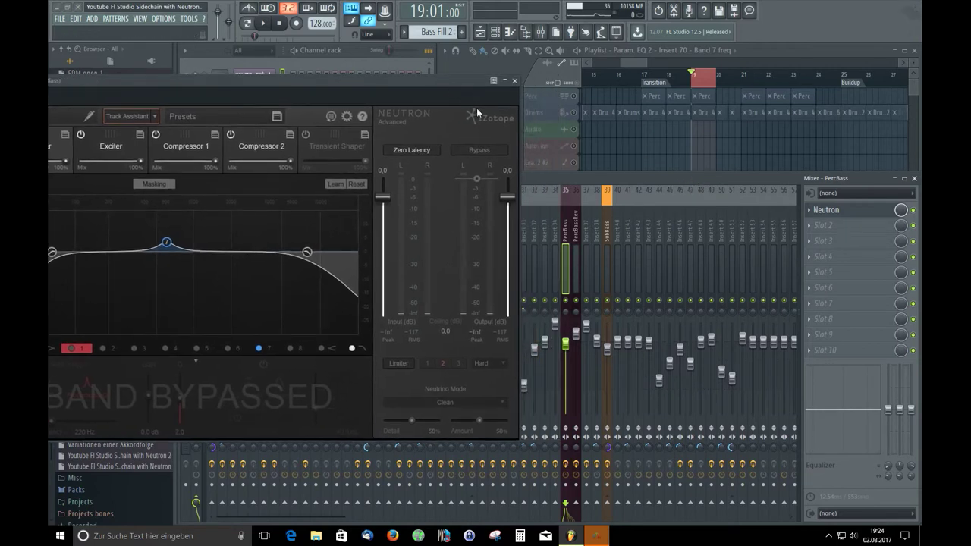
click(810, 210)
mouse_move(816, 225)
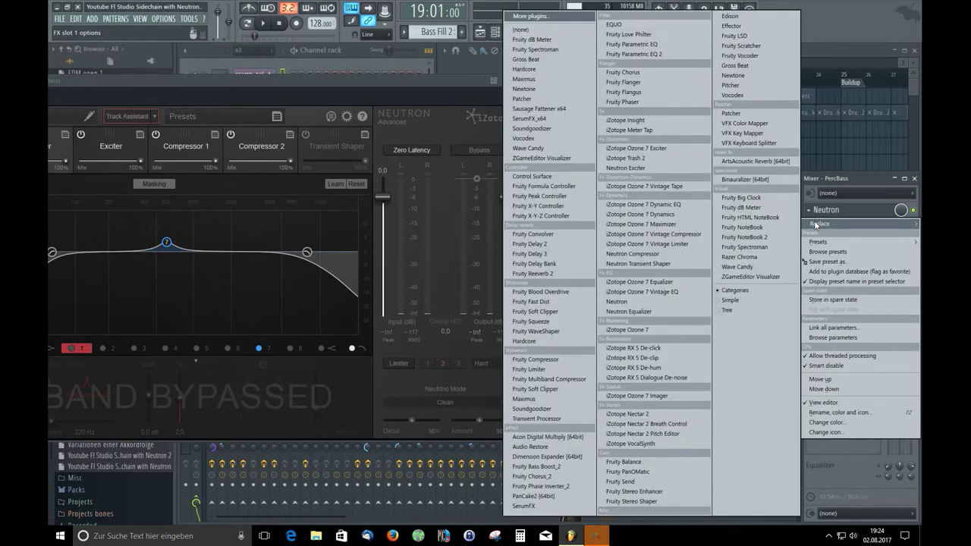
click(531, 16)
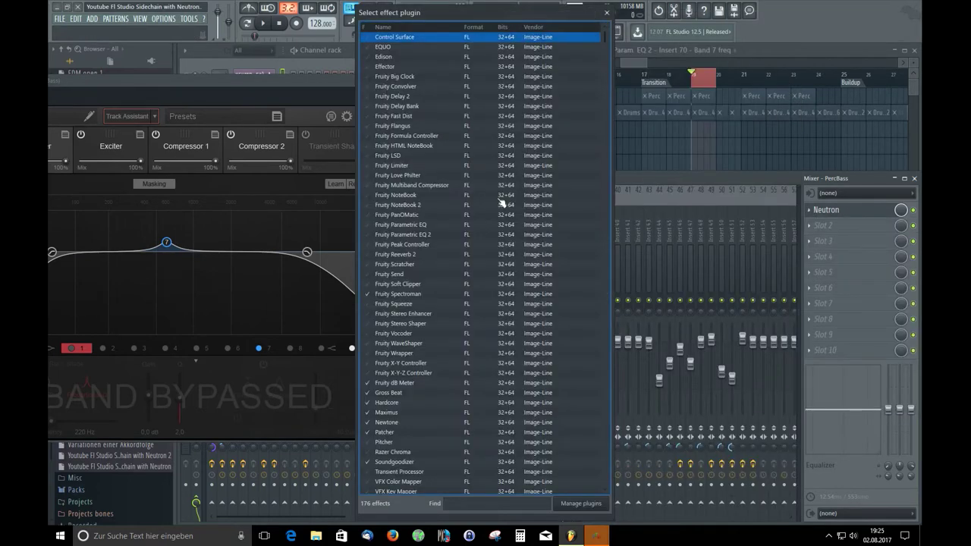
scroll(447, 360, down, 5)
scroll(436, 390, down, 10)
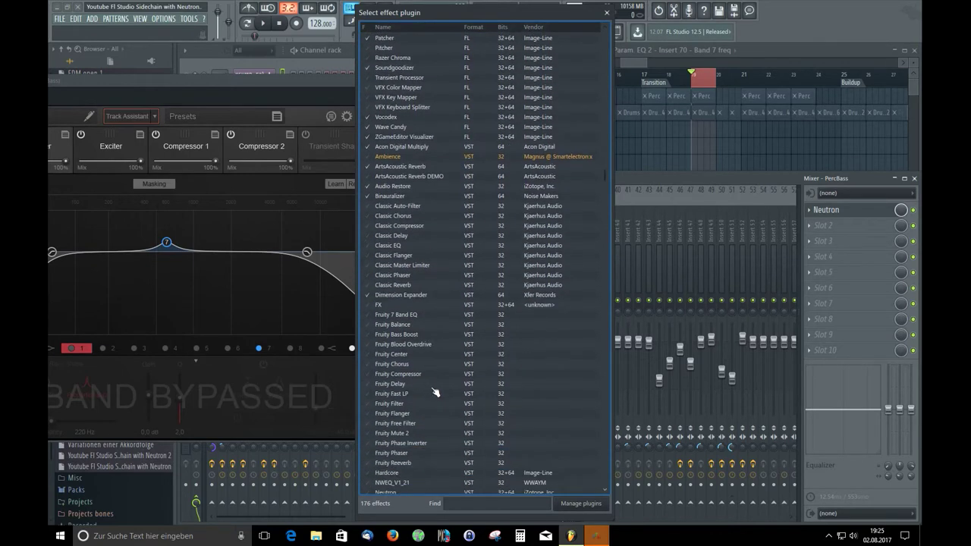
scroll(425, 390, down, 12)
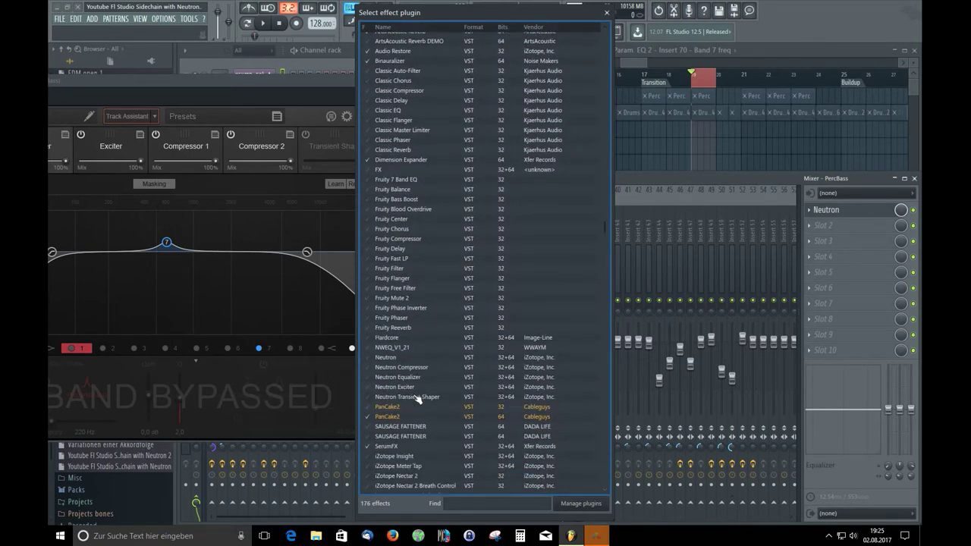
scroll(417, 404, down, 10)
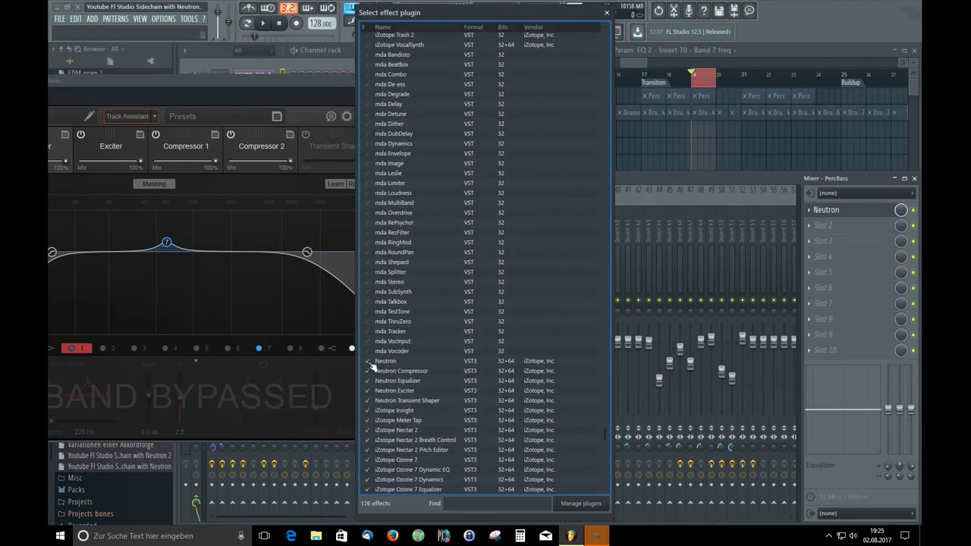
scroll(418, 381, up, 6)
scroll(419, 381, up, 7)
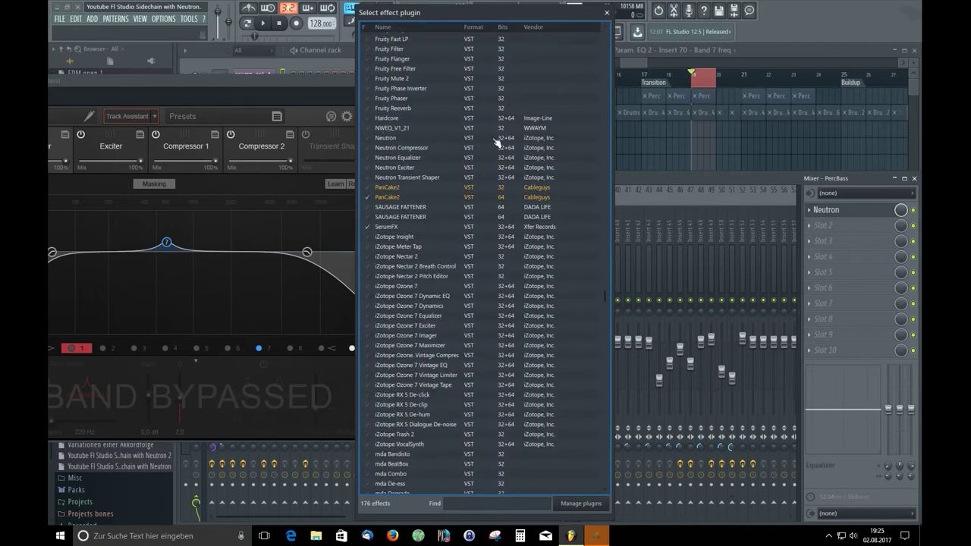
click(606, 12)
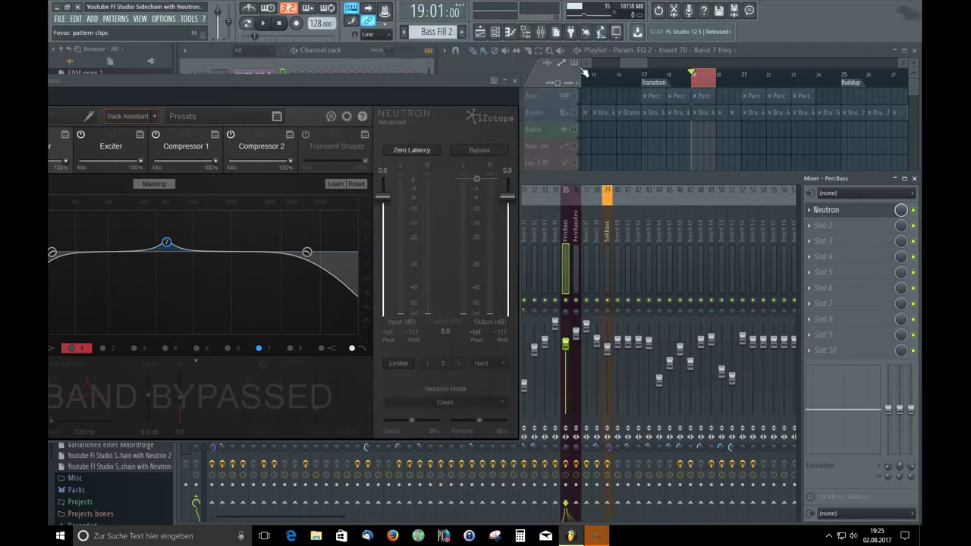
Sidechain the SubBass mixer track to the PercBass track
click(609, 276)
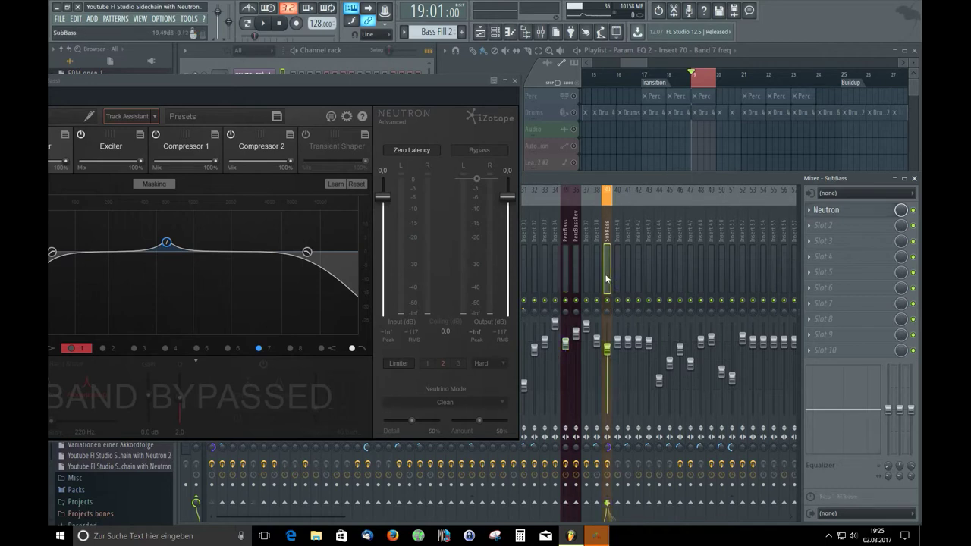
right_click(567, 505)
click(578, 497)
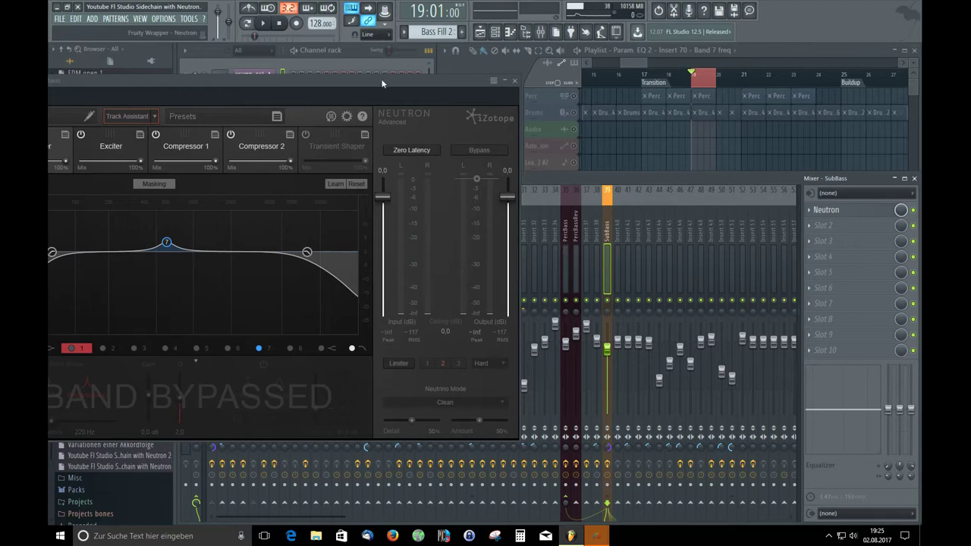
Configure the Stereo Aux In connection in the PercBass Neutron wrapper's processing settings and return to the plugin interface
drag(383, 83, 407, 85)
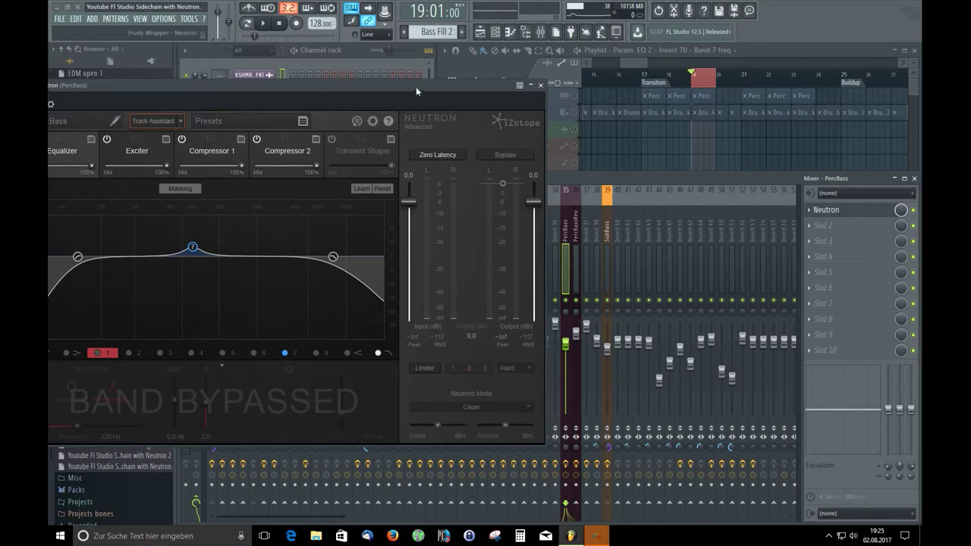
drag(416, 86, 548, 95)
click(182, 112)
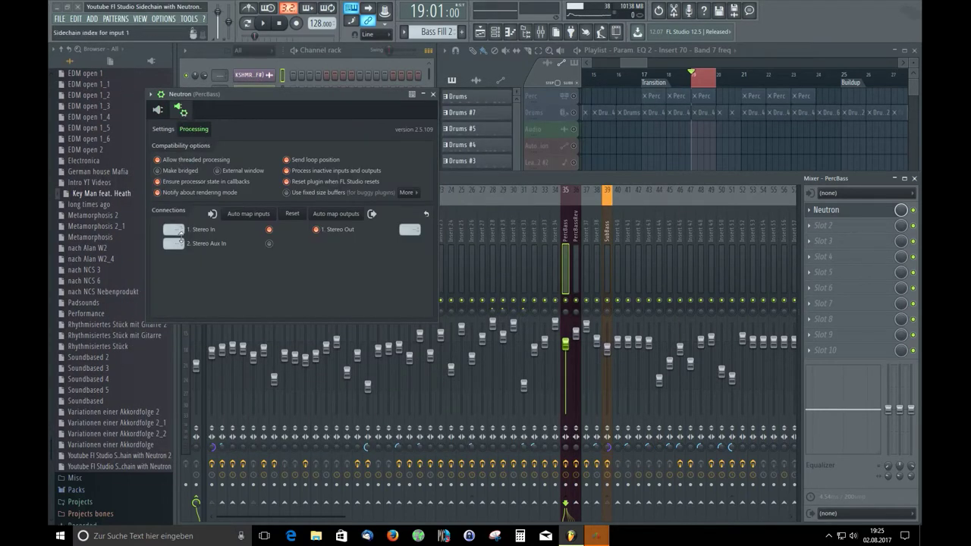
click(182, 241)
click(159, 111)
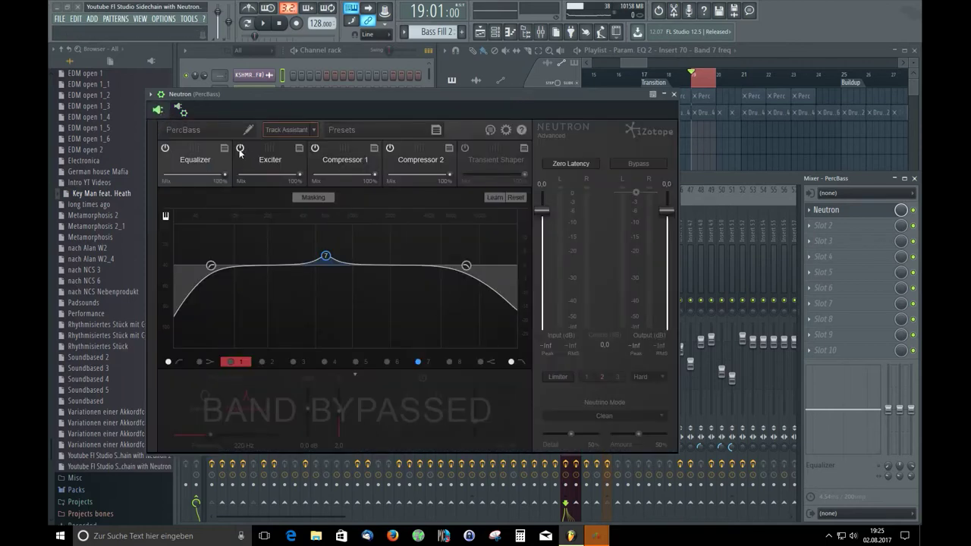
Turn on Masking against Subbass in Neutron's equalizer and play the section to check for frequency collisions
click(313, 197)
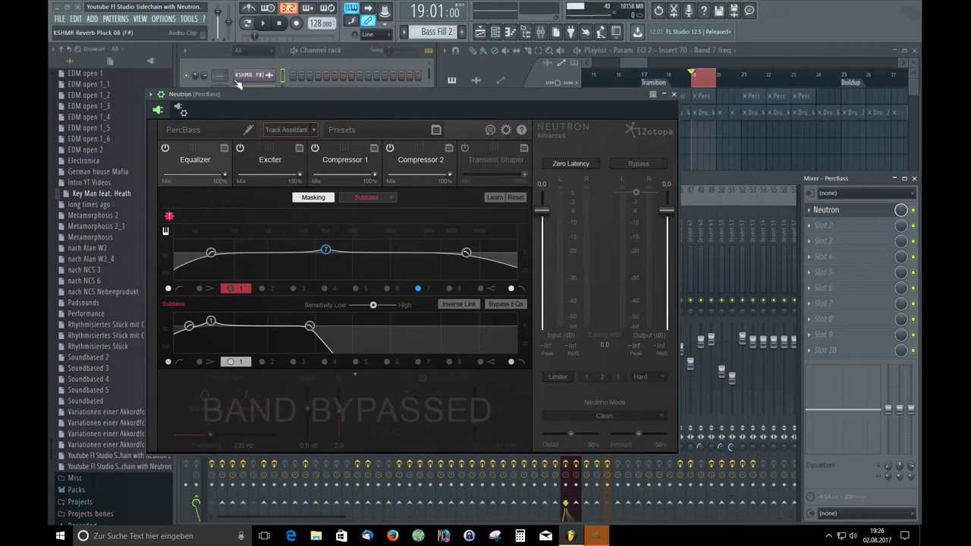
click(263, 25)
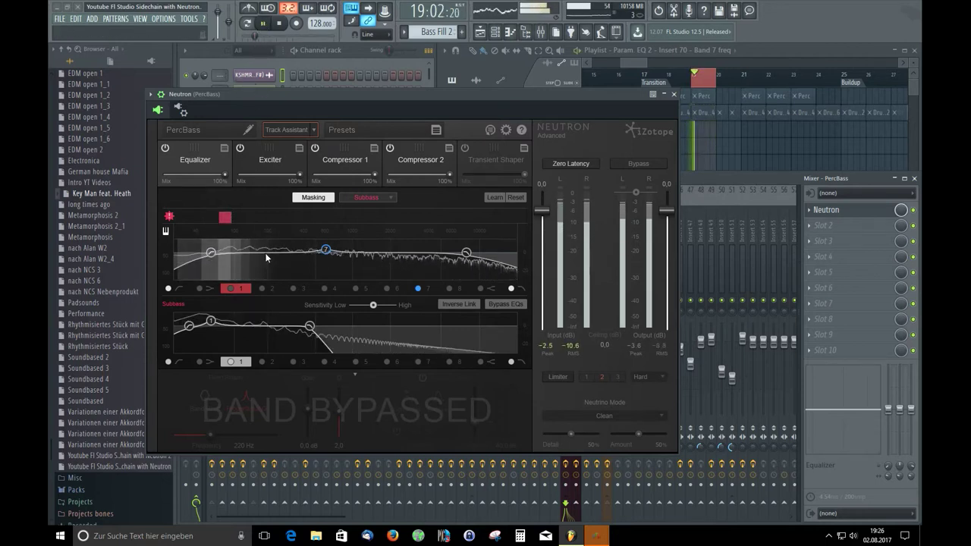
click(279, 25)
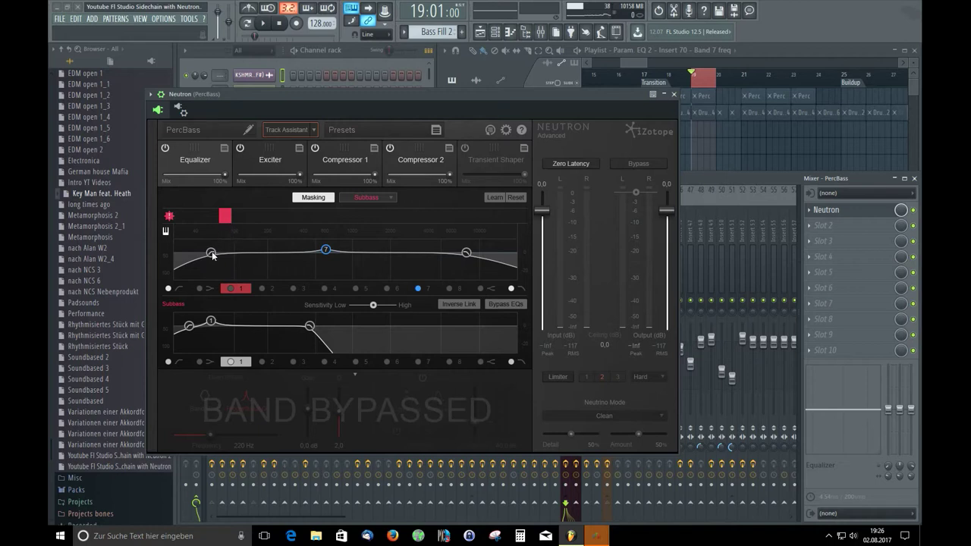
Adjust the PercBass equalizer's high-pass filter to about 67 Hz, checking the masking against Subbass during playback
click(213, 252)
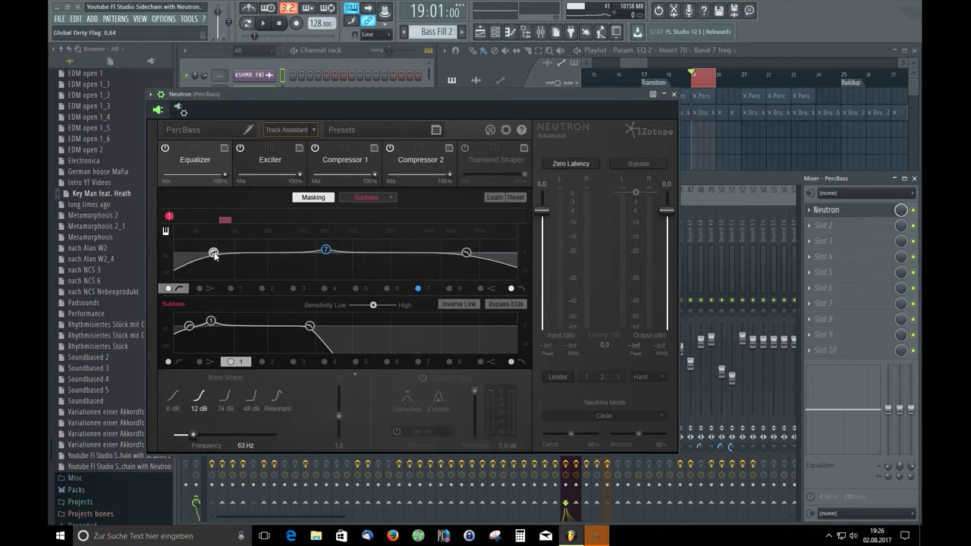
drag(214, 254, 237, 253)
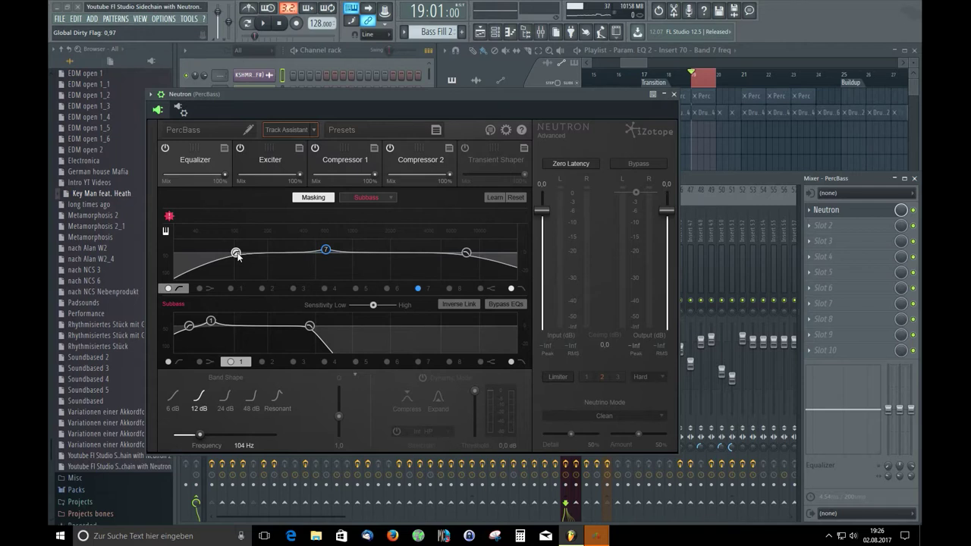
drag(237, 256, 221, 256)
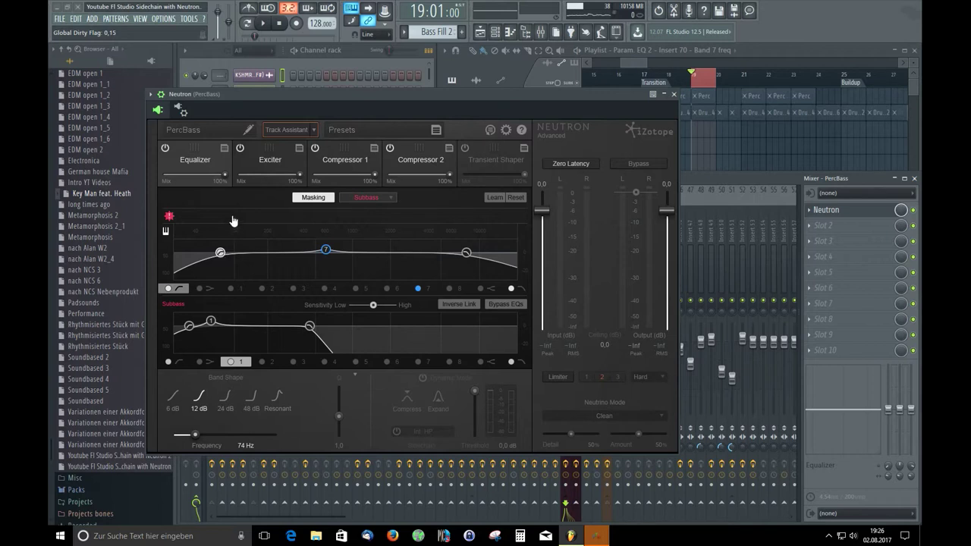
click(264, 25)
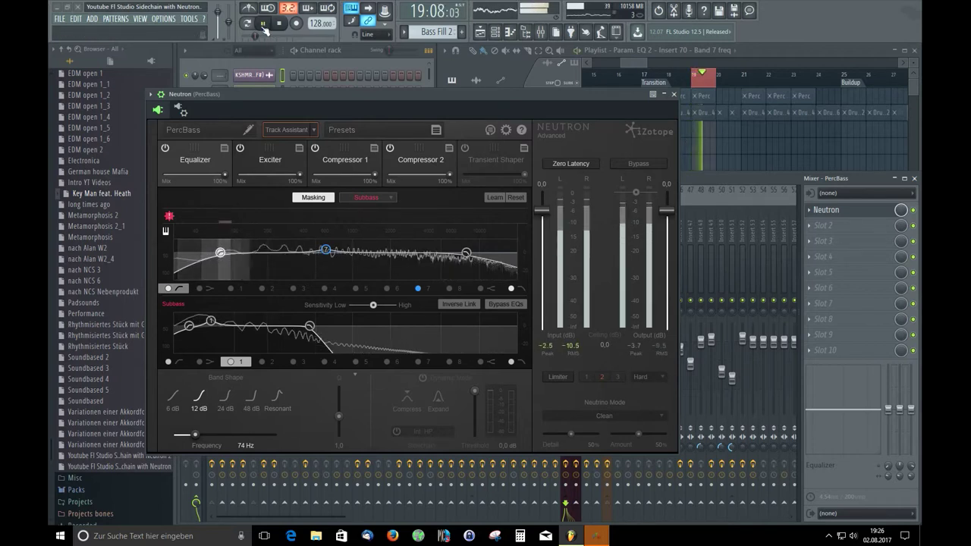
drag(220, 252, 216, 252)
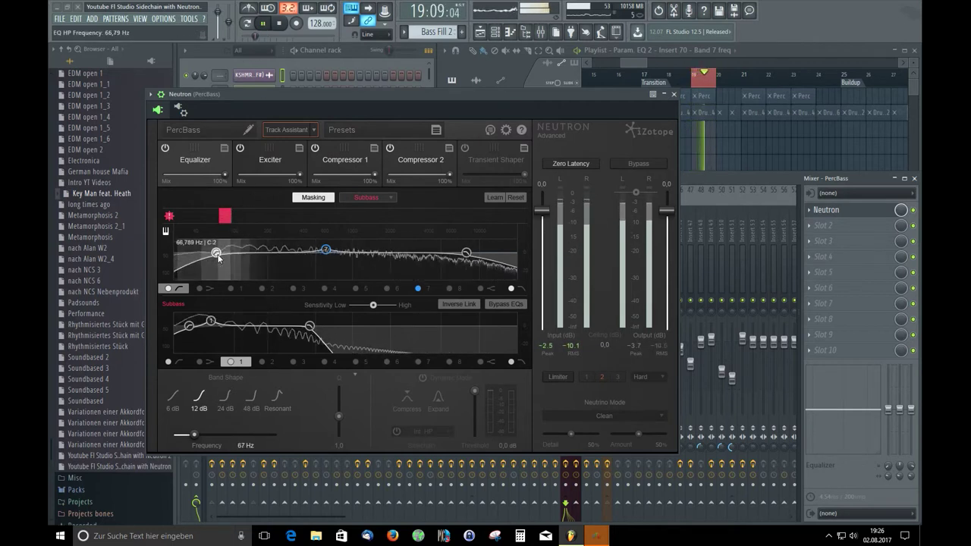
click(279, 23)
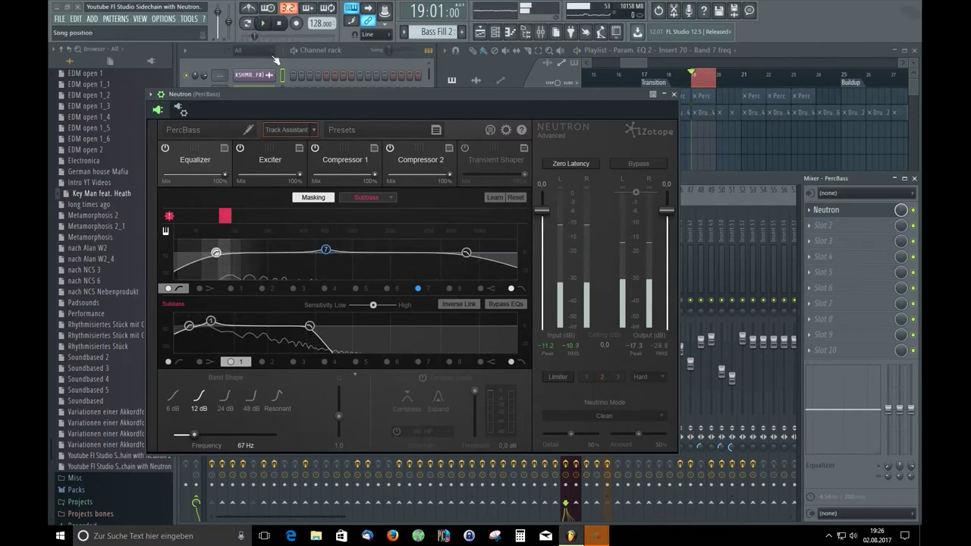
Enable equalizer band 1 and shape it into a cut of about -14.6 dB at 80 Hz, checking it during playback
click(232, 289)
drag(273, 253, 226, 270)
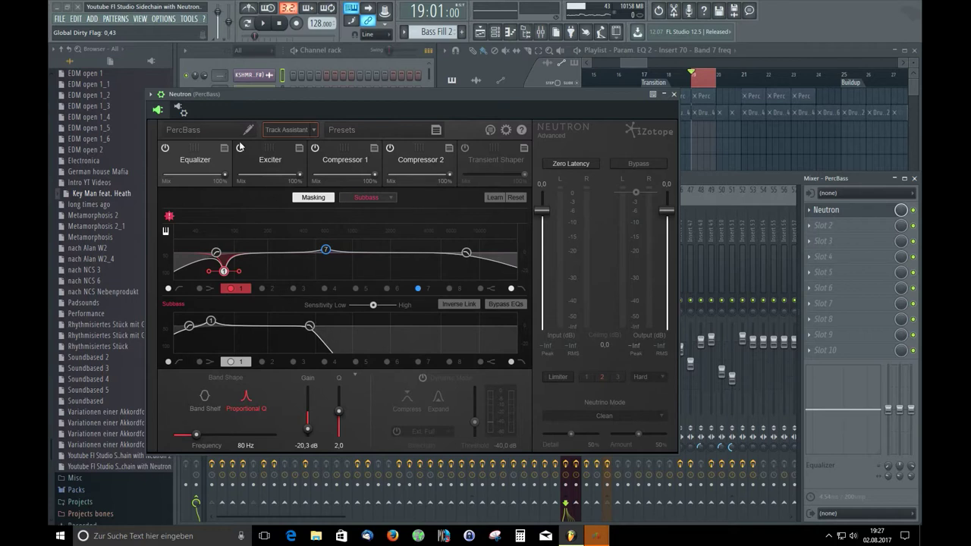
click(264, 24)
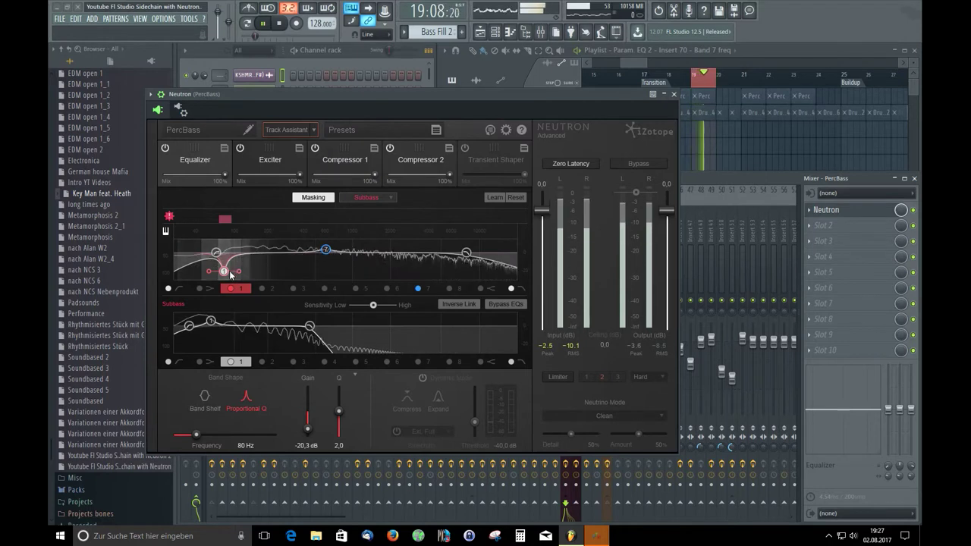
drag(224, 271, 226, 279)
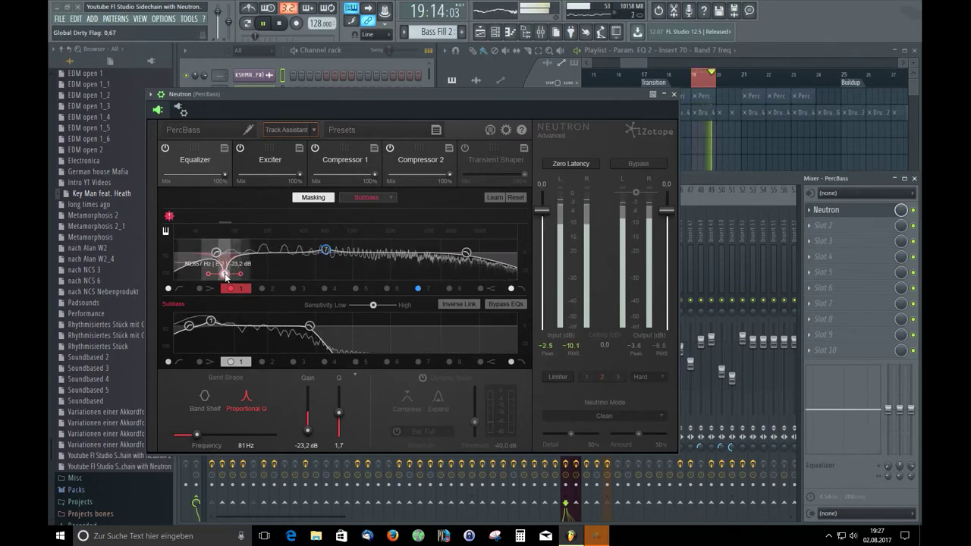
drag(224, 274, 226, 275)
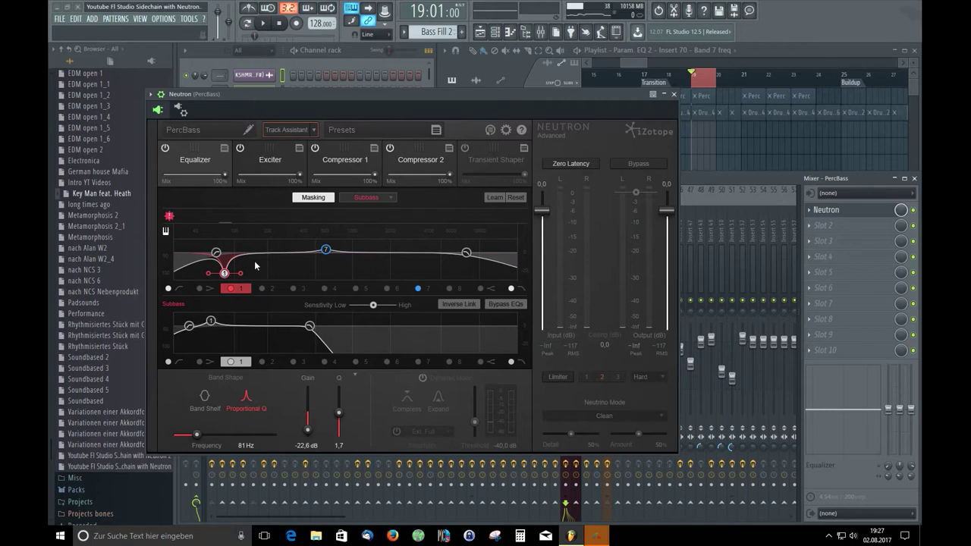
key(space)
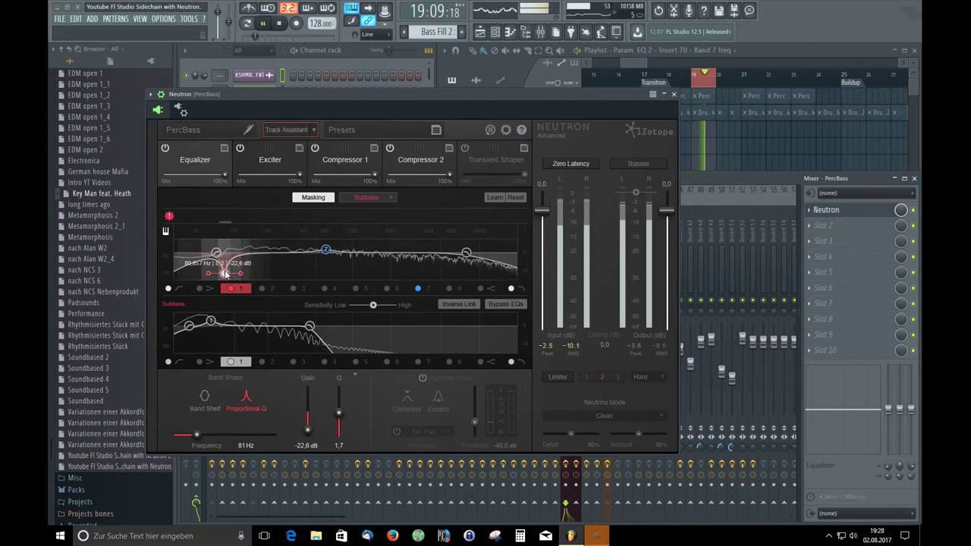
drag(226, 274, 225, 266)
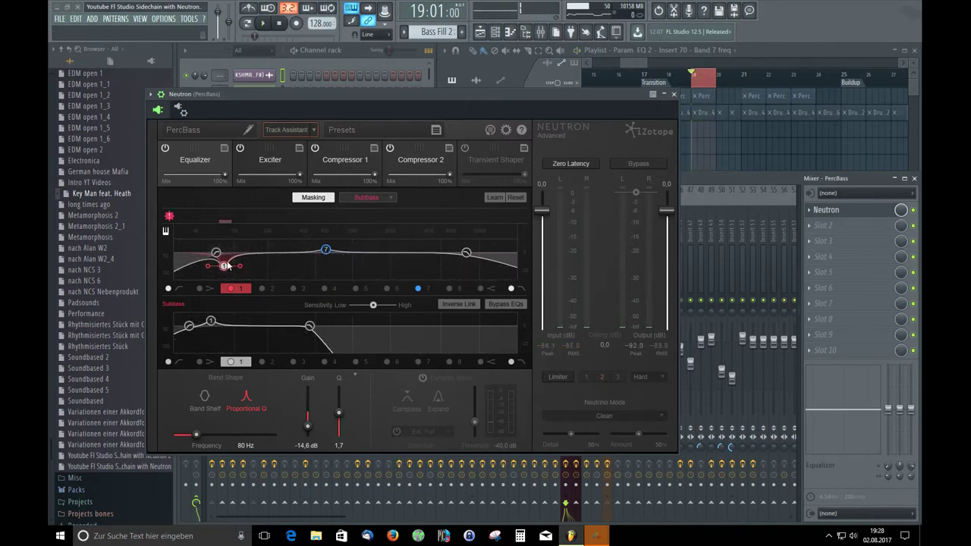
Enable Dynamic Mode on equalizer band 1, set its threshold to about -36.2 dB, and play the section
click(422, 378)
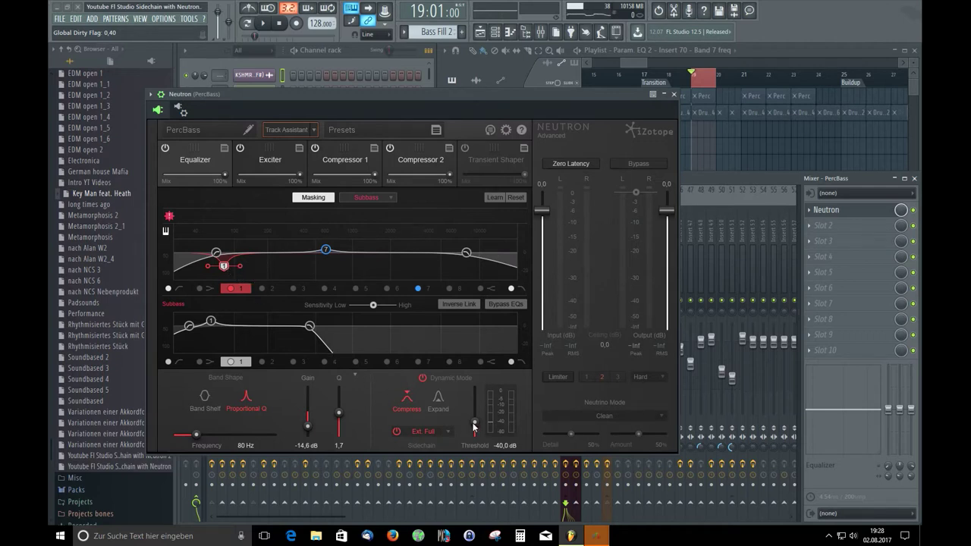
drag(475, 427, 474, 427)
click(263, 24)
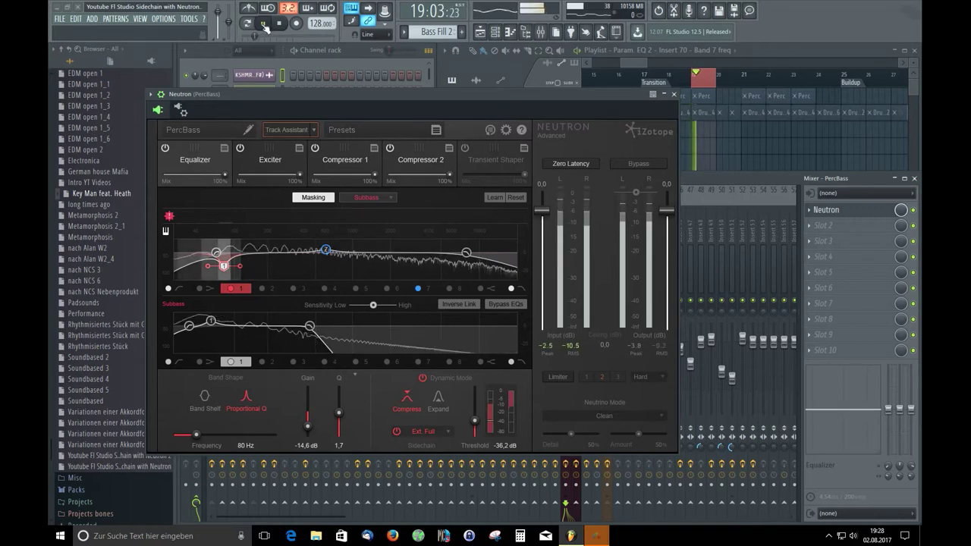